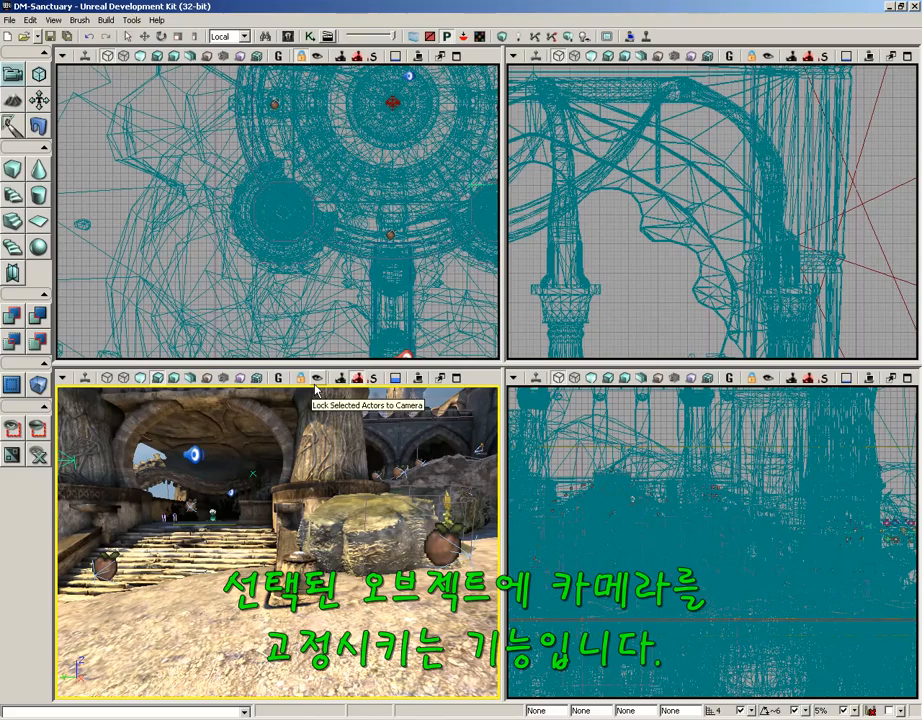
# Turn and fly the perspective camera up close to the tall stone pillar beside the archways.
pyautogui.moveTo(294, 532); pyautogui.dragTo(544, 469, button='right')
pyautogui.moveTo(297, 532); pyautogui.dragTo(335, 390)
# Select the stone pillar and lift it straight up along the blue axis with Translate.
pyautogui.click(272, 568)
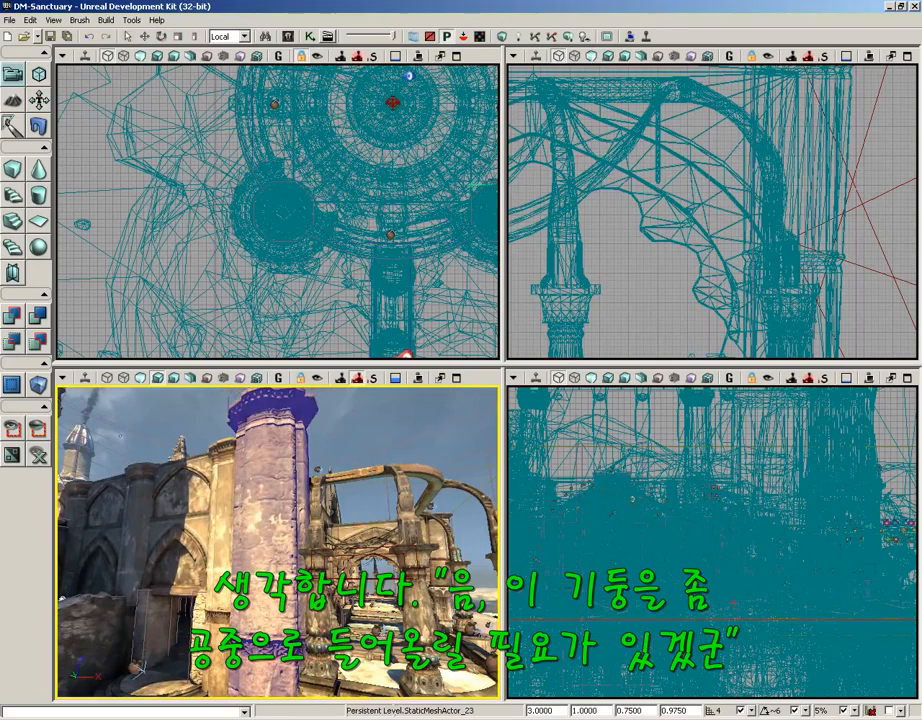
pyautogui.moveTo(291, 573); pyautogui.dragTo(290, 609, button='right')
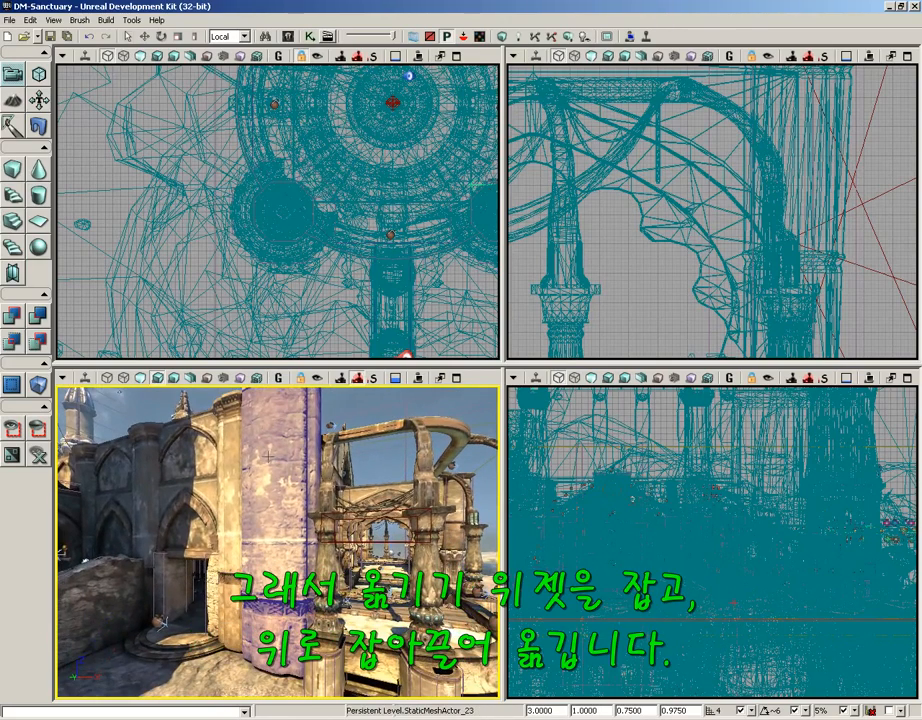
pyautogui.moveTo(268, 457); pyautogui.dragTo(268, 470)
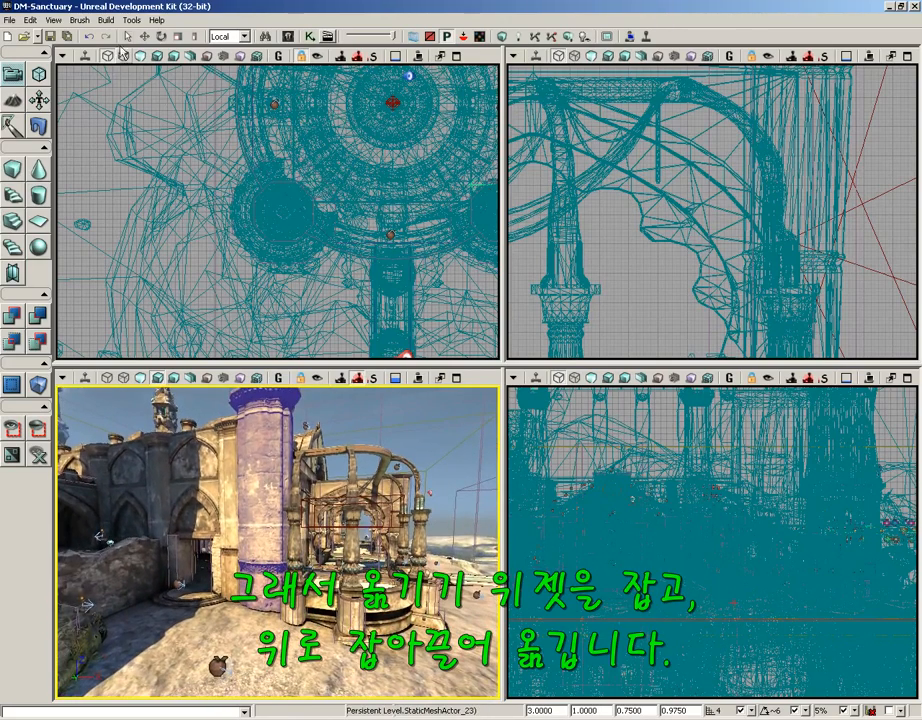
pyautogui.click(145, 38)
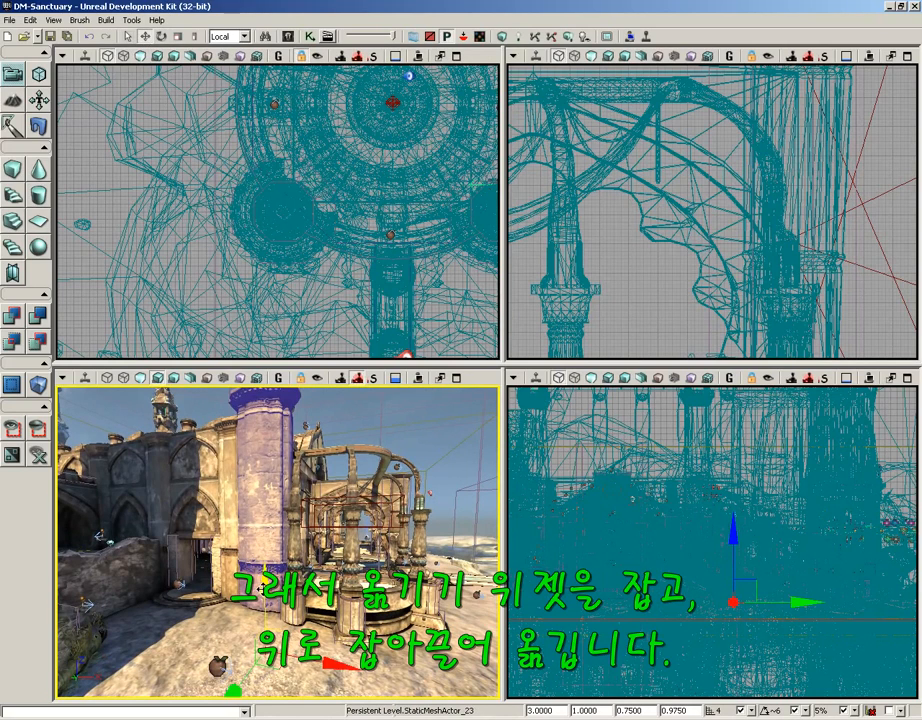
pyautogui.moveTo(263, 585); pyautogui.dragTo(263, 555)
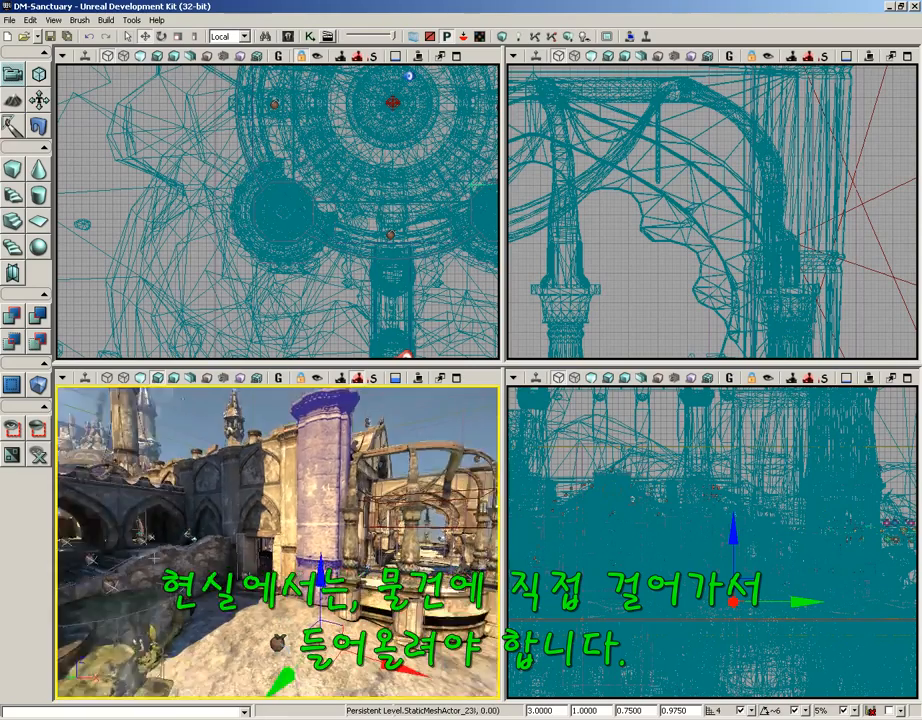
pyautogui.moveTo(378, 555)
pyautogui.mouseDown()
pyautogui.moveTo(250, 556)
pyautogui.moveTo(275, 565)
pyautogui.moveTo(378, 555)
pyautogui.mouseUp()
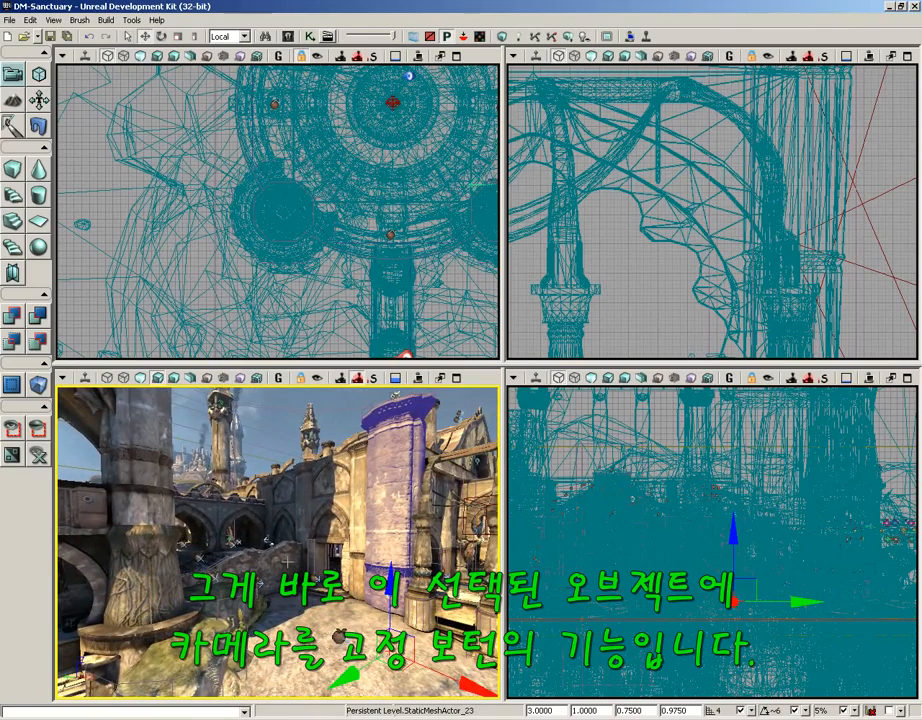
pyautogui.moveTo(292, 510); pyautogui.dragTo(285, 602)
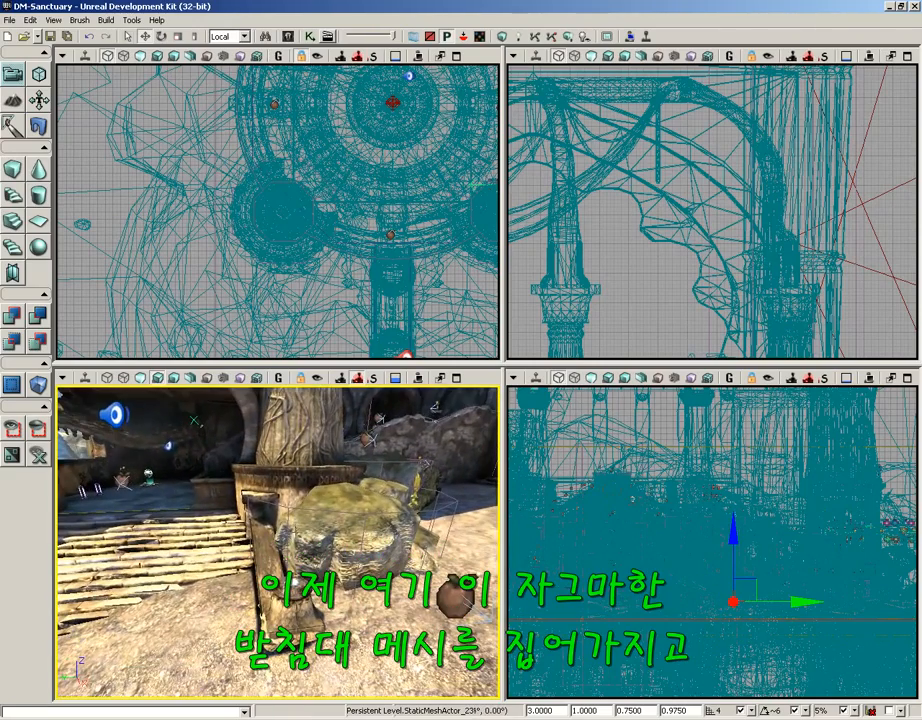
# Select the pedestal StaticMeshActor_3251 and fly the 3D camera close to it.
pyautogui.click(292, 608)
pyautogui.moveTo(292, 608); pyautogui.dragTo(284, 632, button='right')
pyautogui.moveTo(340, 622); pyautogui.dragTo(364, 614, button='right')
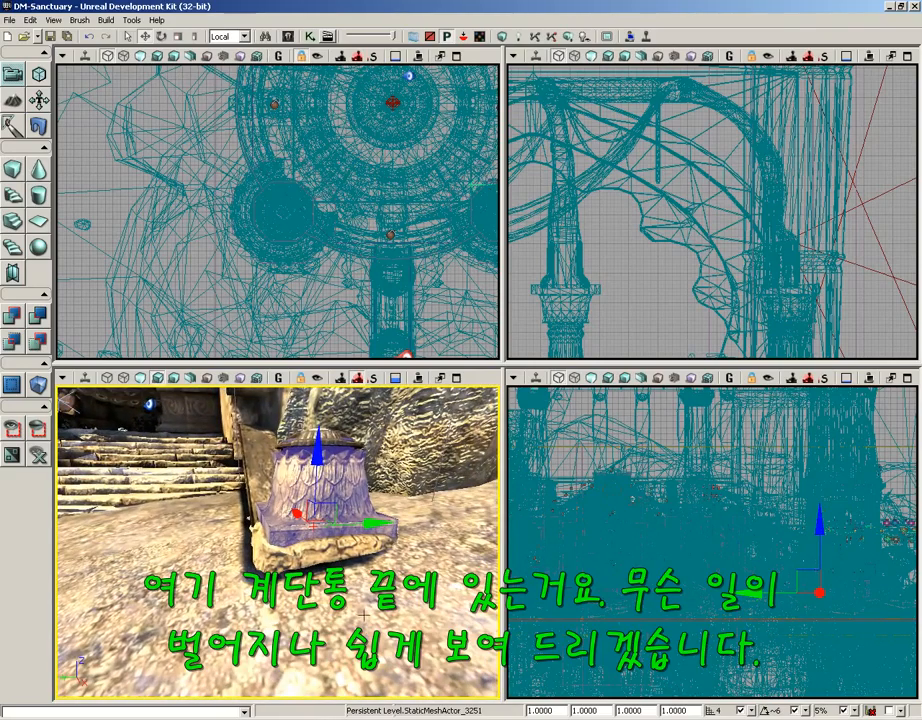
pyautogui.scroll(-9, 337, 274)
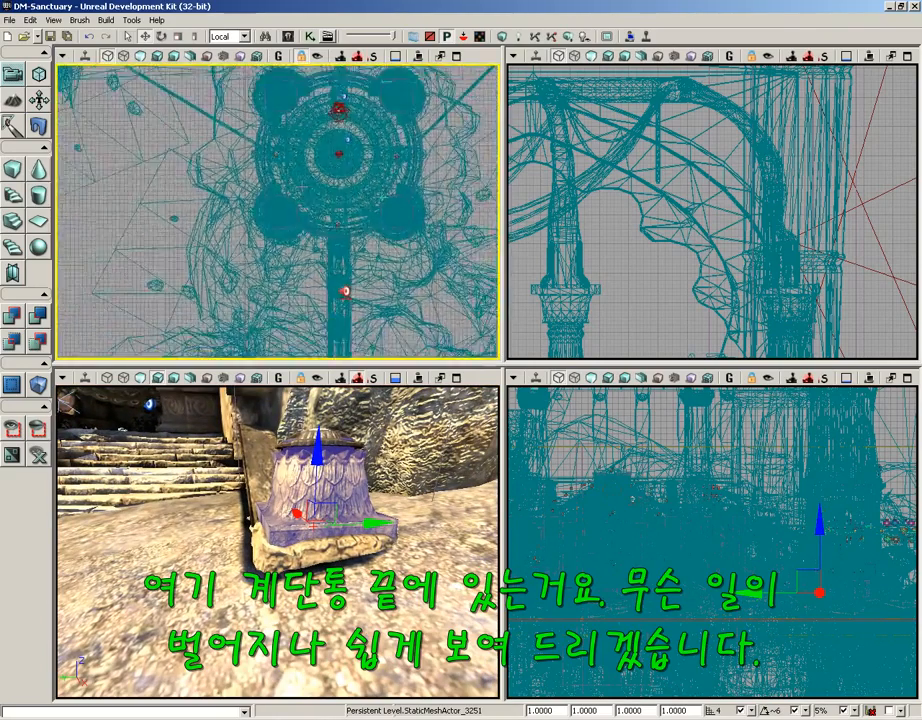
# Centre the Top viewport on the pedestal and pull the 3D view back toward the stairs.
pyautogui.moveTo(337, 274); pyautogui.dragTo(289, 120, button='right')
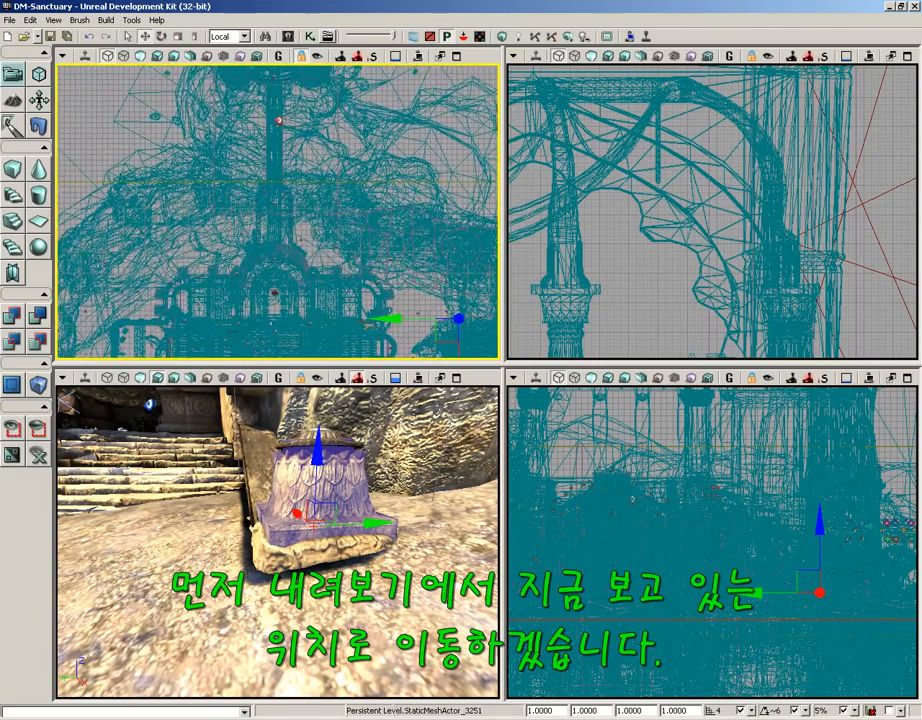
pyautogui.moveTo(334, 231); pyautogui.dragTo(254, 157, button='right')
pyautogui.scroll(4, 325, 166)
pyautogui.moveTo(320, 160); pyautogui.dragTo(193, 164, button='right')
pyautogui.scroll(11, 180, 116)
pyautogui.scroll(3, 181, 121)
pyautogui.scroll(-2, 193, 164)
pyautogui.scroll(-1, 277, 211)
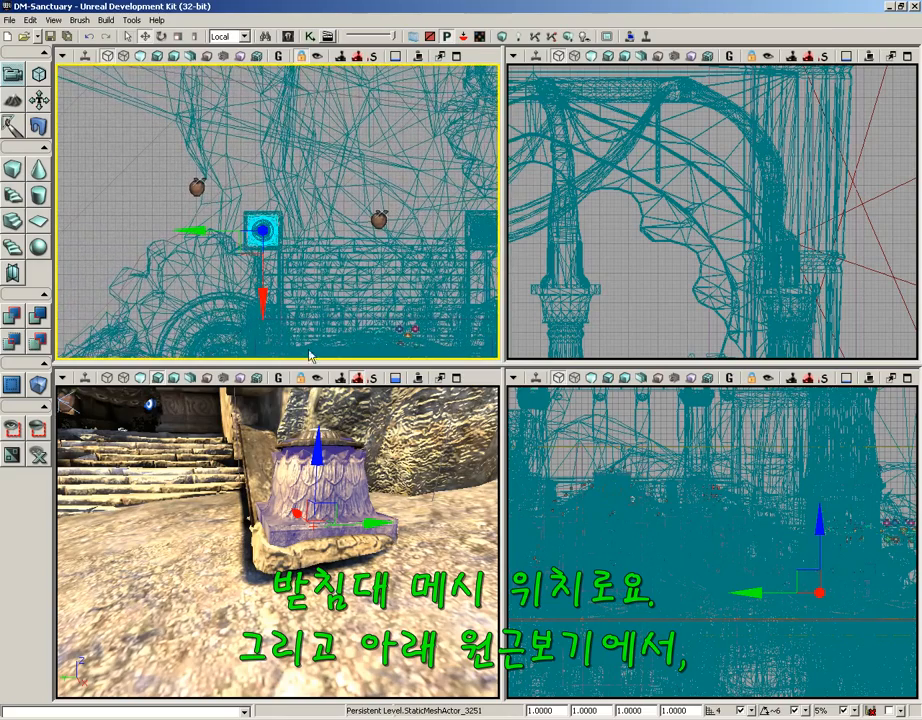
pyautogui.moveTo(399, 598); pyautogui.dragTo(398, 616)
pyautogui.moveTo(398, 616); pyautogui.dragTo(395, 589, button='right')
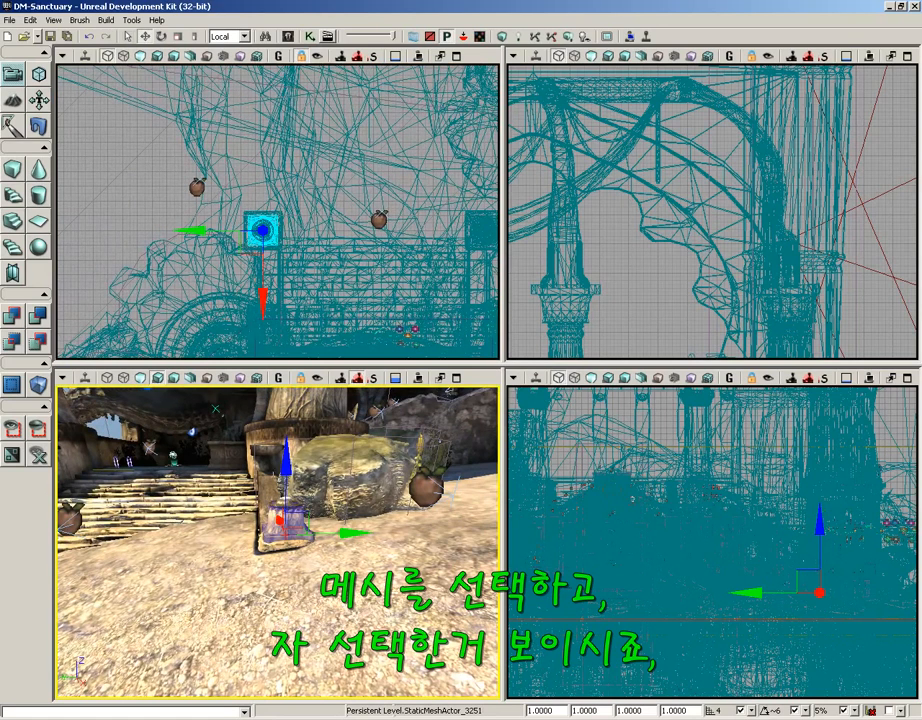
# Lock the pedestal to the 3D camera, enable Top view Real Time, and carry it toward the shoreline.
pyautogui.click(318, 378)
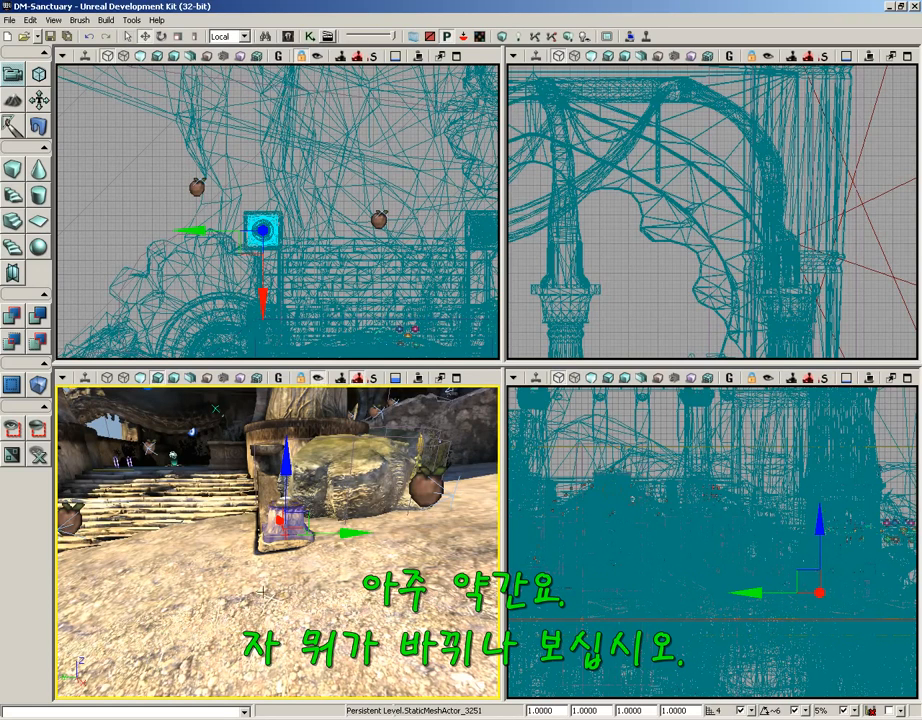
pyautogui.moveTo(263, 592); pyautogui.dragTo(263, 566)
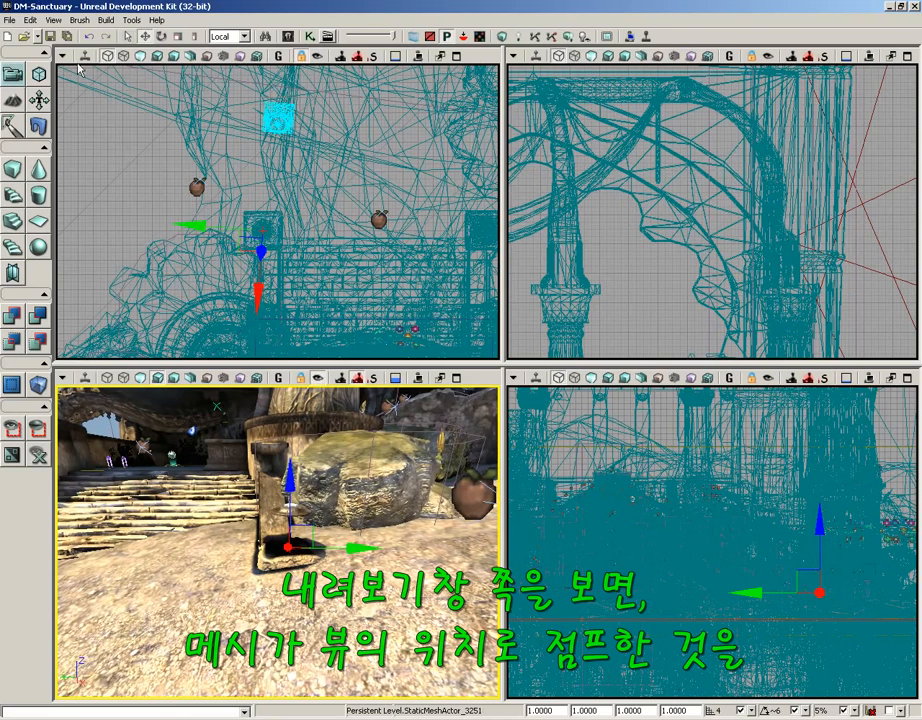
pyautogui.click(85, 60)
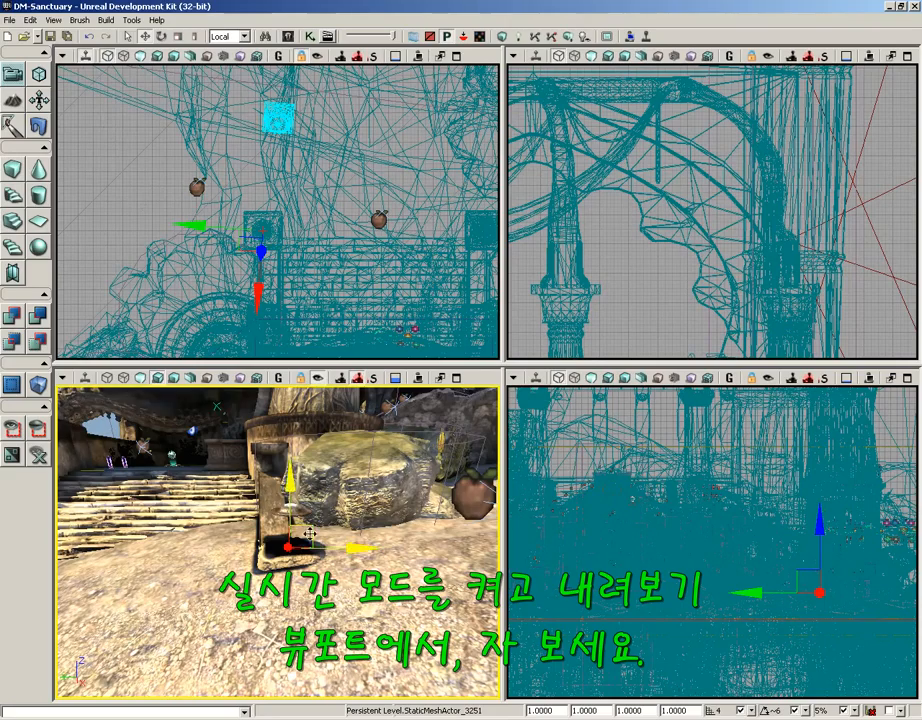
pyautogui.moveTo(301, 532); pyautogui.dragTo(400, 474, button='right')
pyautogui.moveTo(400, 474); pyautogui.dragTo(70, 413)
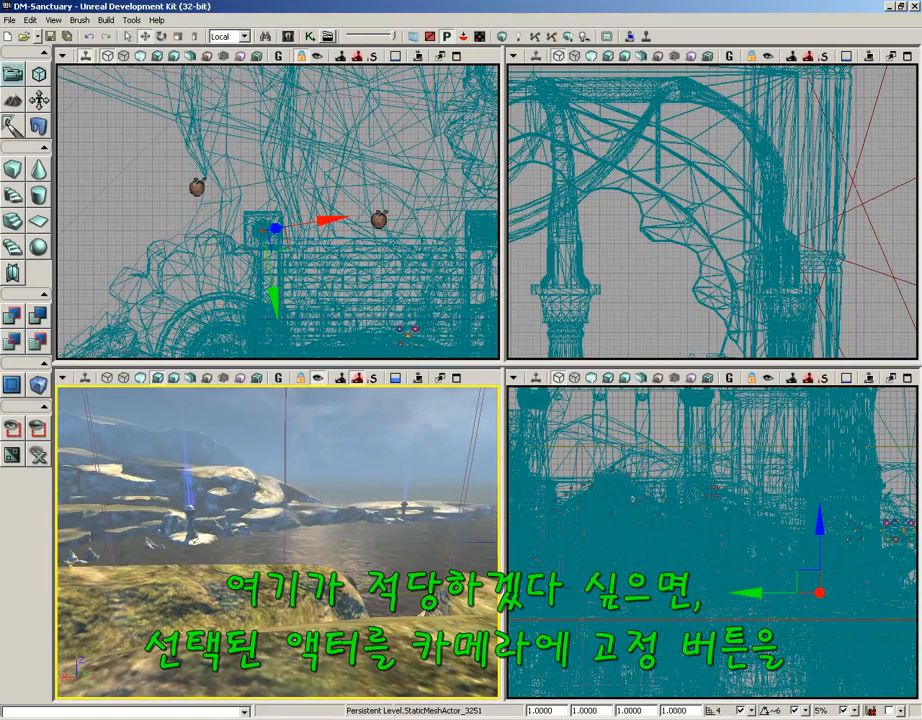
# Re-centre the Top view on the camera and unlock the pedestal from it.
pyautogui.moveTo(386, 268); pyautogui.dragTo(151, 400)
pyautogui.scroll(-6, 270, 262)
pyautogui.scroll(4, 269, 305)
pyautogui.moveTo(269, 305); pyautogui.dragTo(356, 233)
pyautogui.click(320, 379)
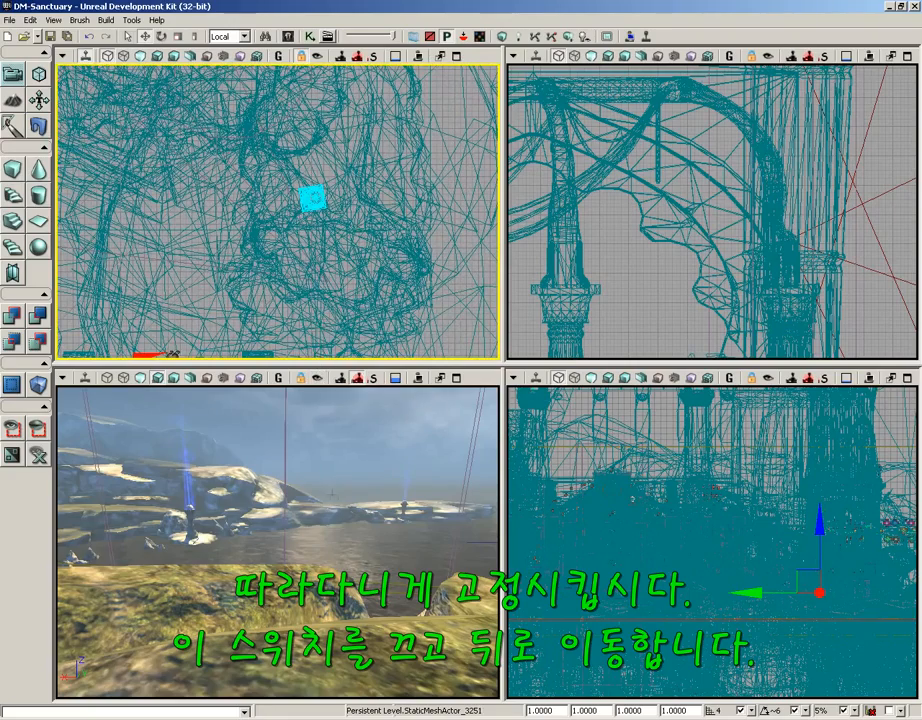
# Fly the camera back with WASD to view the pedestal left on the grassy shoreline rise.
pyautogui.moveTo(322, 440); pyautogui.dragTo(462, 396, button='right')
pyautogui.press('s')
pyautogui.press('a')
pyautogui.press('w')
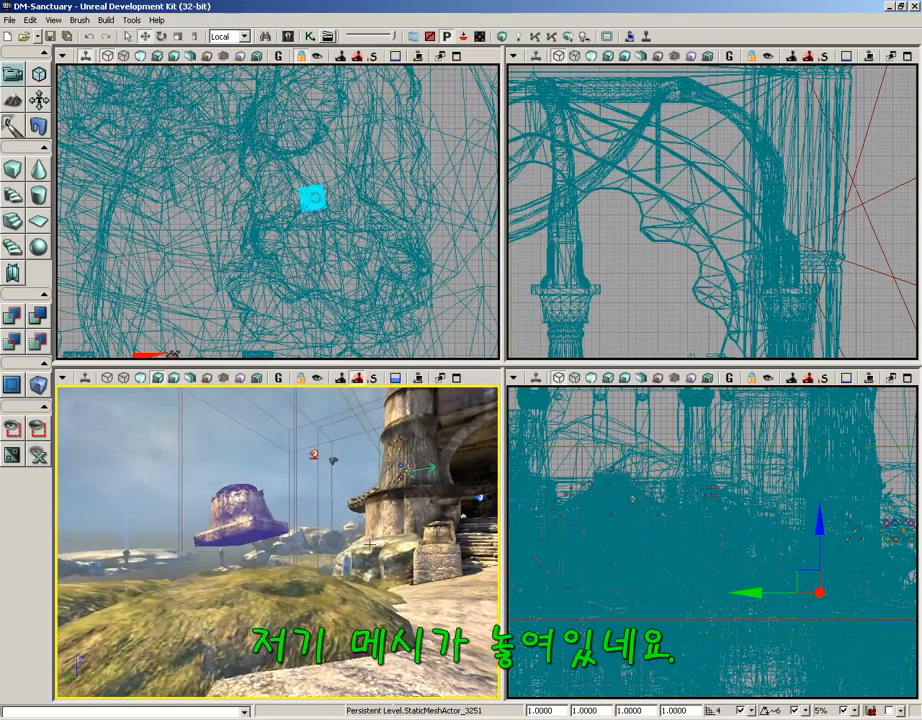
pyautogui.moveTo(364, 565); pyautogui.dragTo(315, 510, button='right')
pyautogui.press('s')
pyautogui.press('w')
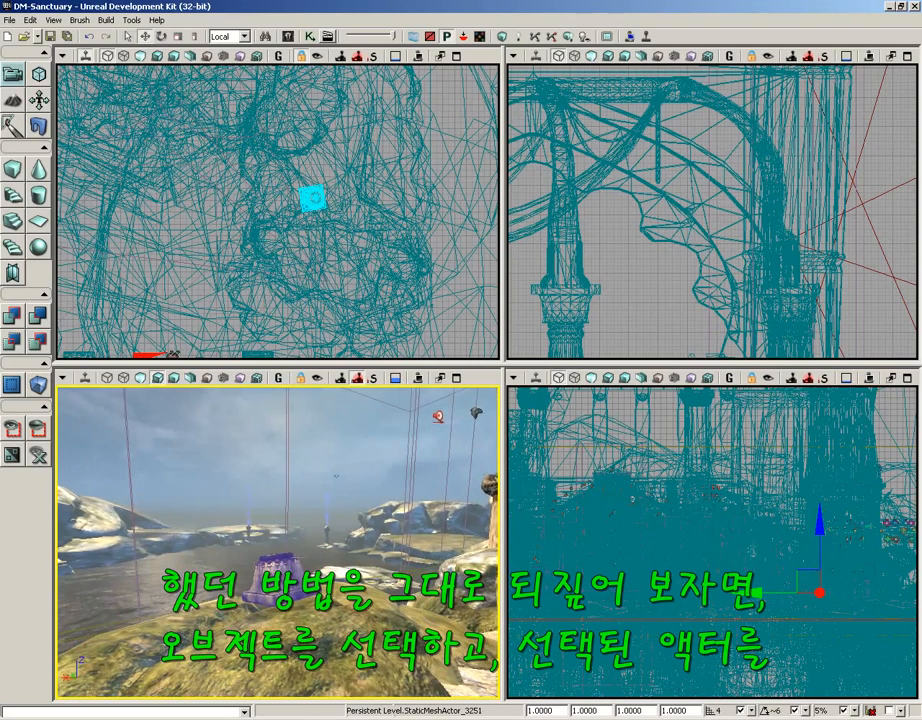
# Briefly lock the pedestal to the camera, turn toward the temple, then release it.
pyautogui.click(318, 379)
pyautogui.moveTo(308, 507)
pyautogui.mouseDown()
pyautogui.moveTo(328, 522)
pyautogui.moveTo(372, 524)
pyautogui.moveTo(425, 470)
pyautogui.moveTo(309, 505)
pyautogui.mouseUp()
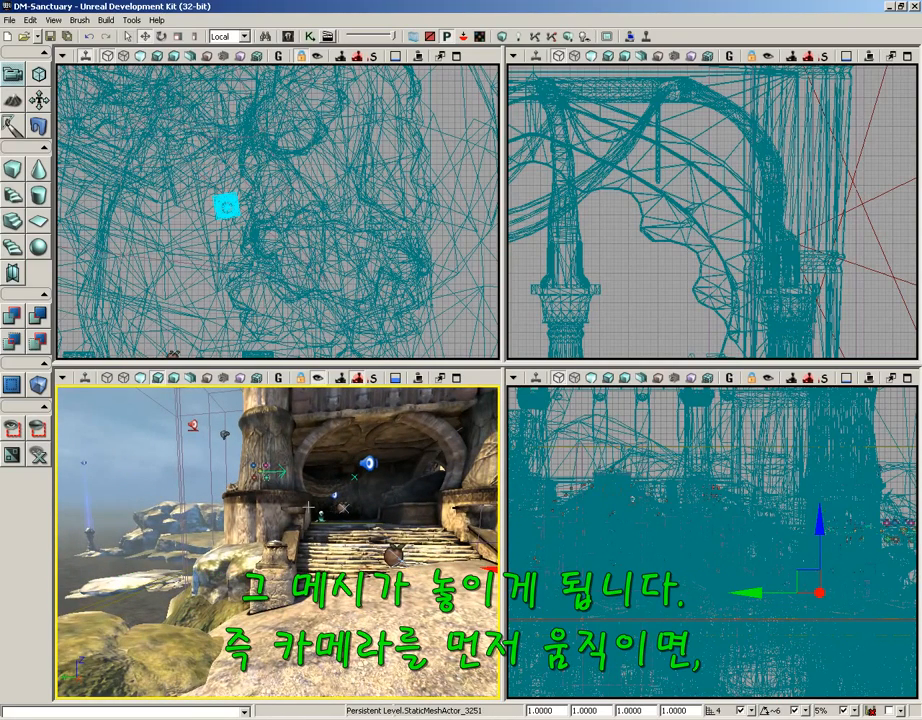
pyautogui.click(323, 379)
pyautogui.moveTo(306, 567); pyautogui.dragTo(105, 560)
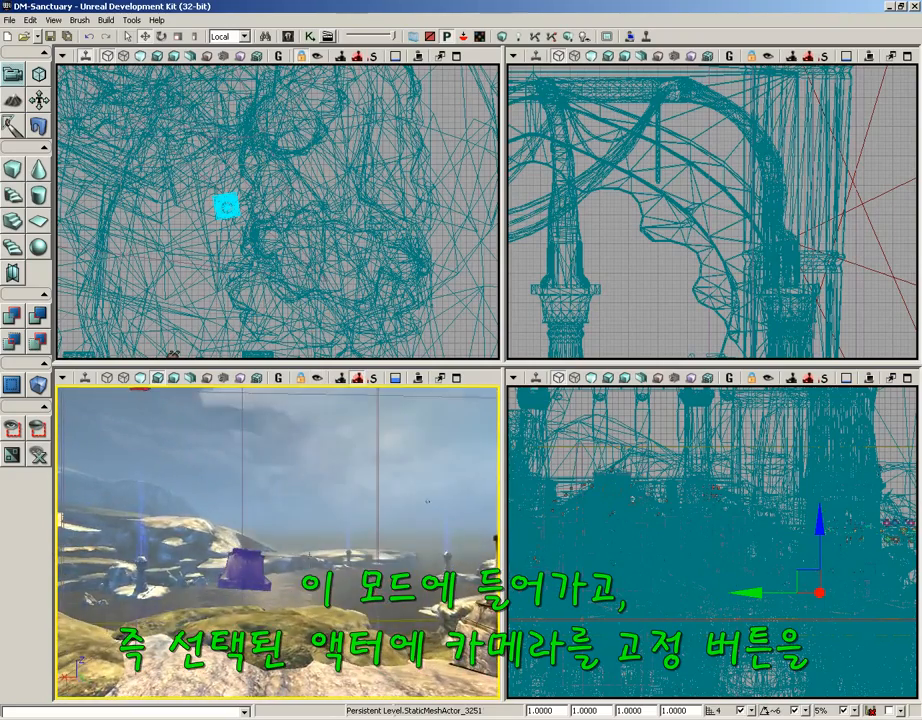
# Re-enable camera lock, select the purple pedestal, and carry it into the courtyard.
pyautogui.click(320, 379)
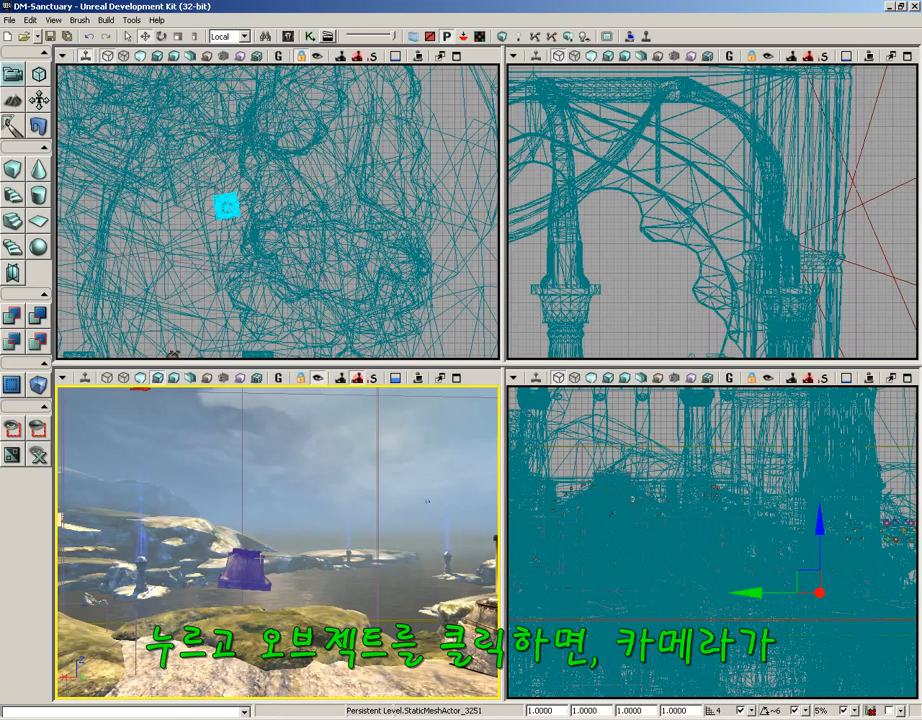
pyautogui.click(250, 563)
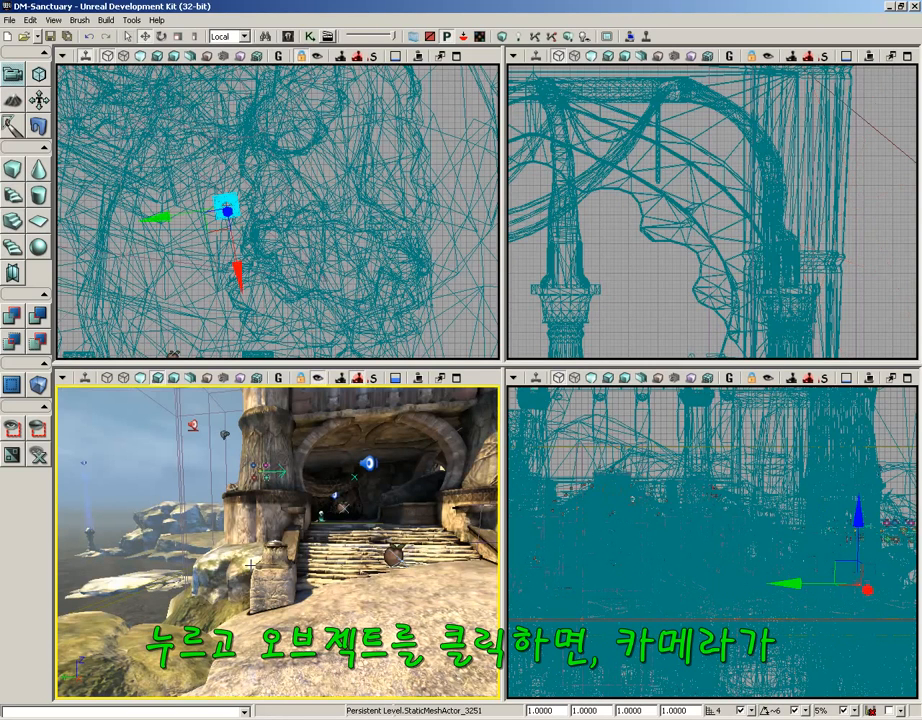
pyautogui.moveTo(250, 565); pyautogui.dragTo(400, 555, button='right')
pyautogui.moveTo(280, 560); pyautogui.dragTo(65, 500)
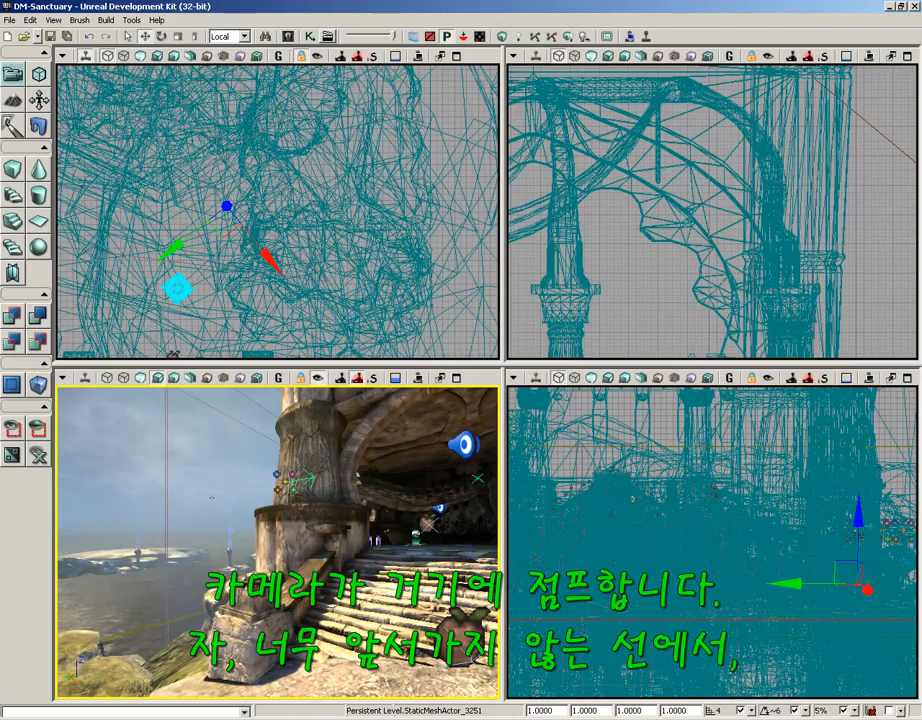
pyautogui.moveTo(212, 498)
pyautogui.mouseDown()
pyautogui.moveTo(355, 496)
pyautogui.moveTo(440, 430)
pyautogui.moveTo(425, 400)
pyautogui.moveTo(395, 460)
pyautogui.moveTo(400, 430)
pyautogui.moveTo(350, 432)
pyautogui.mouseUp()
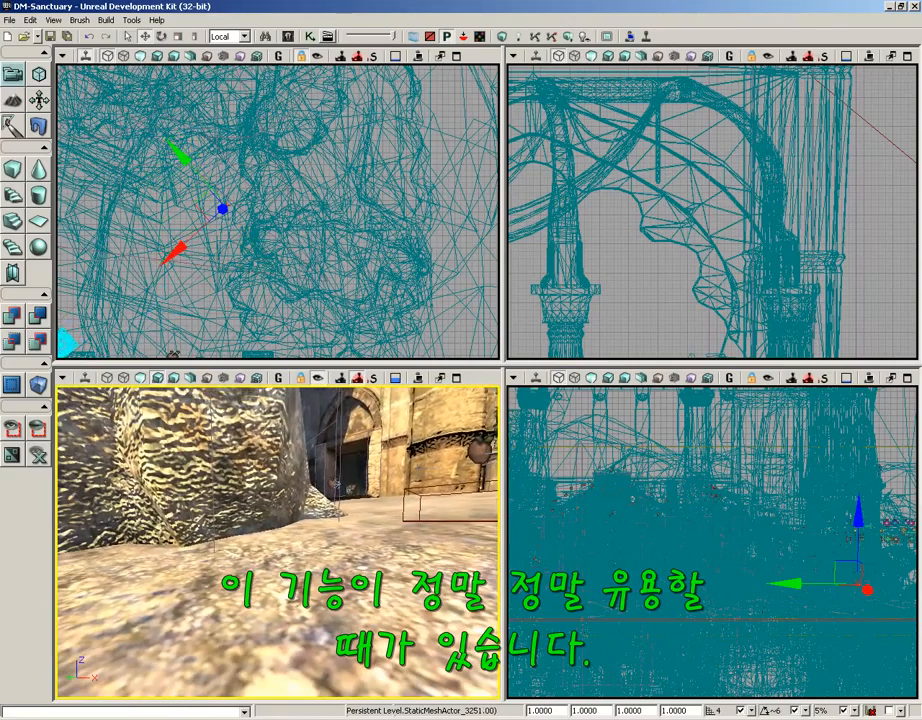
# Turn off Lock Selected Actors to Camera and back away to frame the temple's arched facade.
pyautogui.click(318, 380)
pyautogui.moveTo(322, 492); pyautogui.dragTo(322, 620)
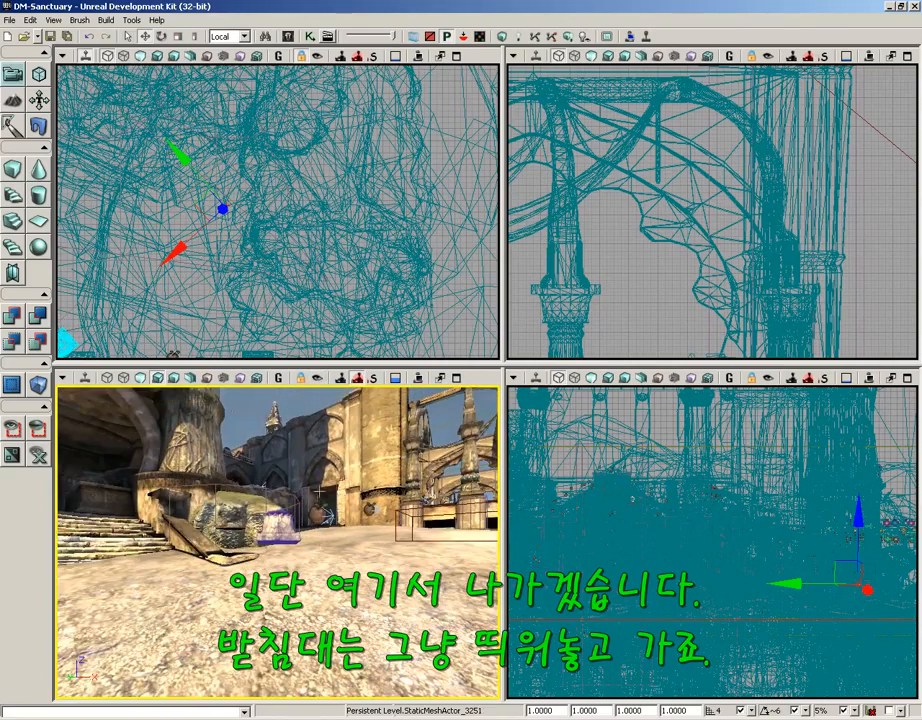
pyautogui.moveTo(346, 570); pyautogui.dragTo(440, 510)
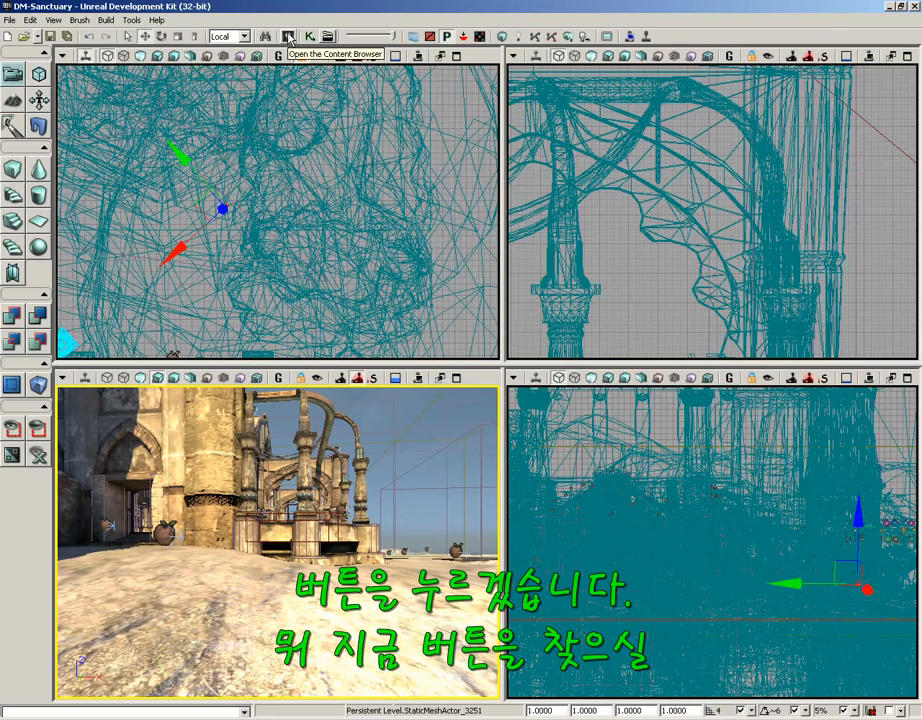
# Choose CameraActor in View > Browser Windows > Actor Classes, then close that browser.
pyautogui.click(57, 20)
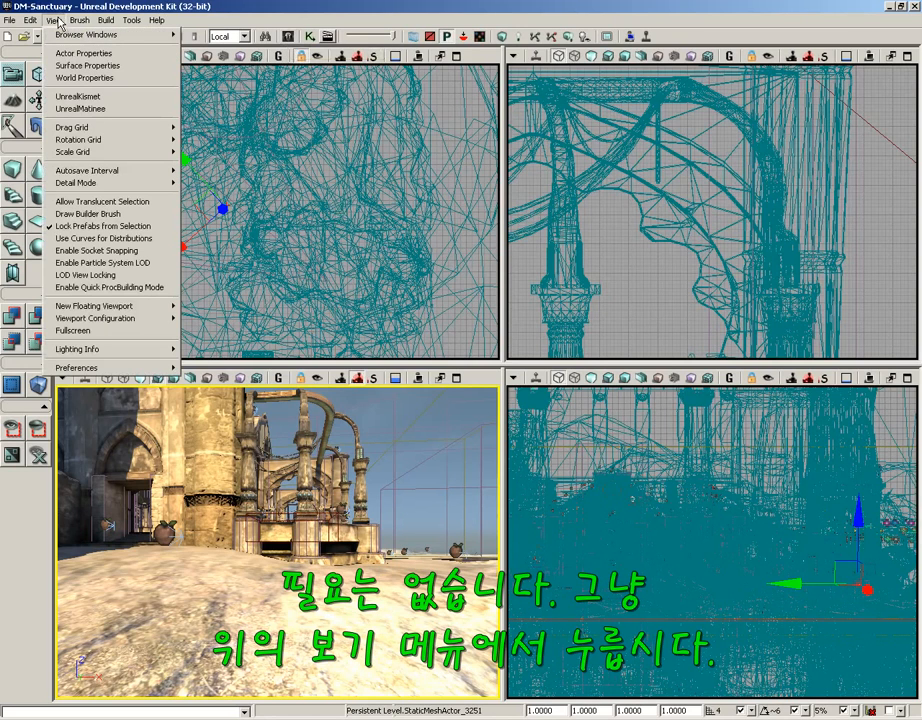
pyautogui.moveTo(46, 31)
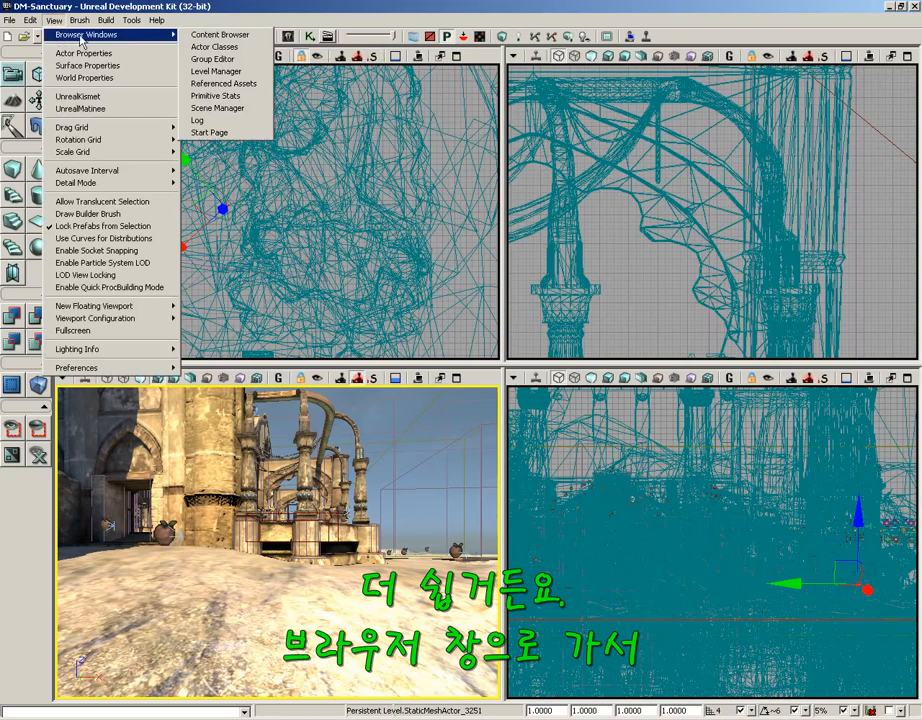
pyautogui.click(239, 54)
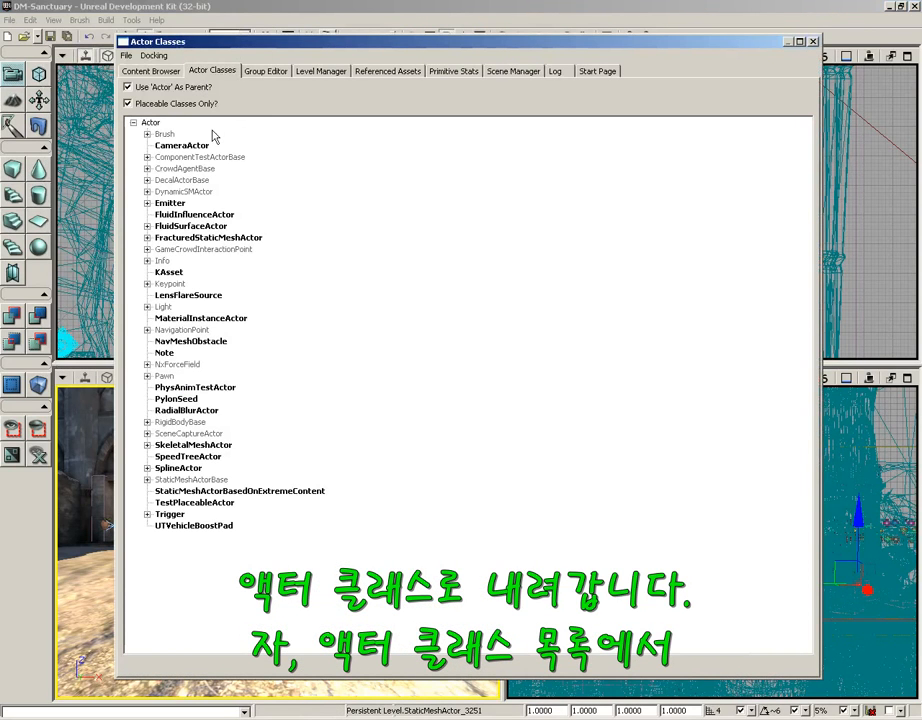
pyautogui.click(175, 146)
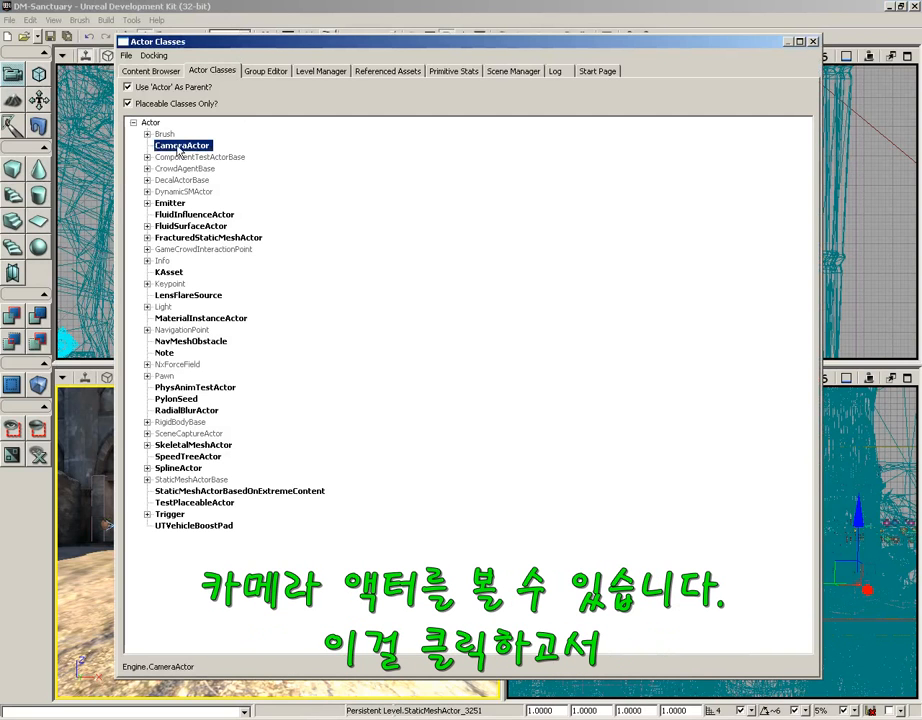
pyautogui.click(814, 42)
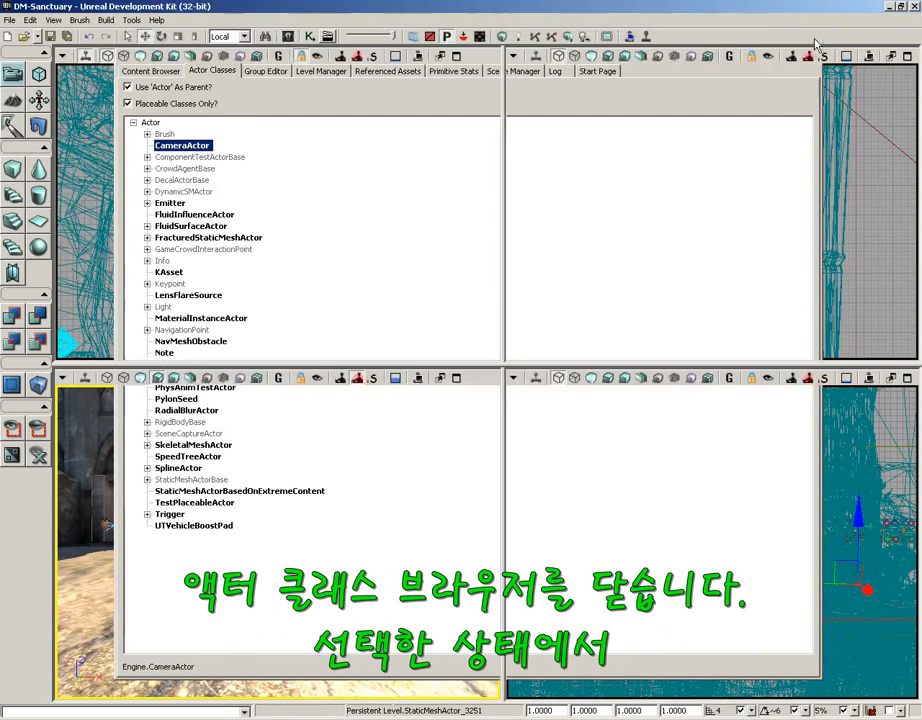
pyautogui.moveTo(312, 535); pyautogui.dragTo(309, 562, button='right')
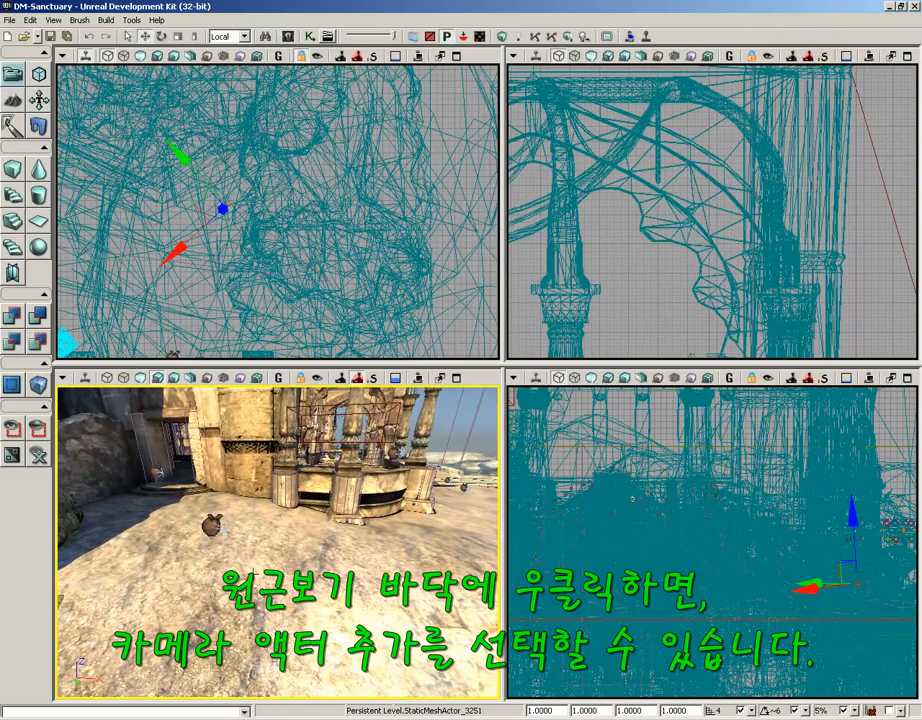
# Add CameraActor_1 on the courtyard floor near the stone basin and switch to the rotate widget.
pyautogui.rightClick(255, 557)
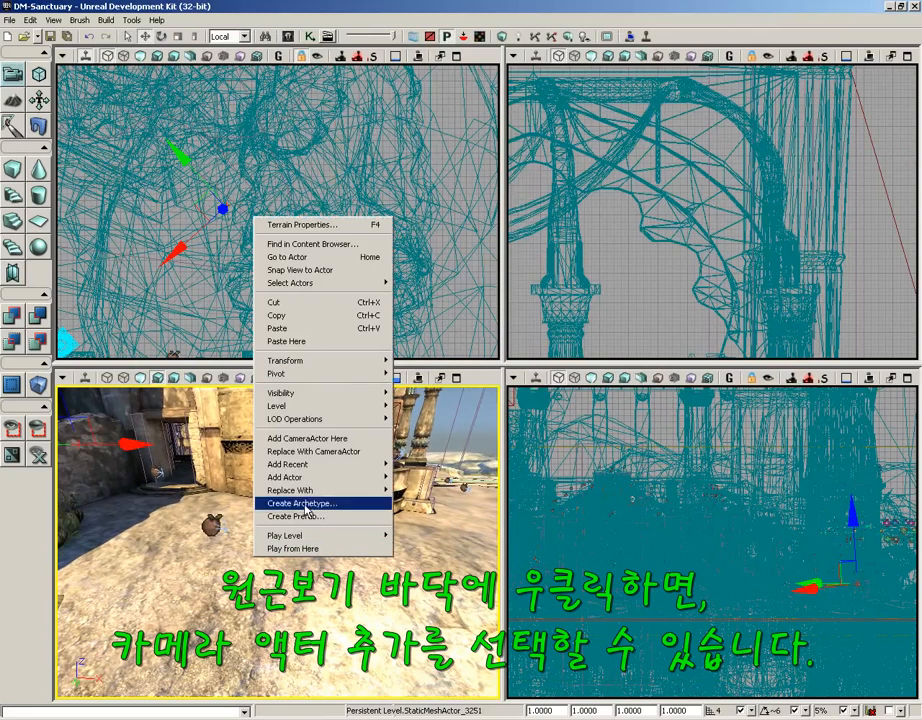
pyautogui.click(288, 441)
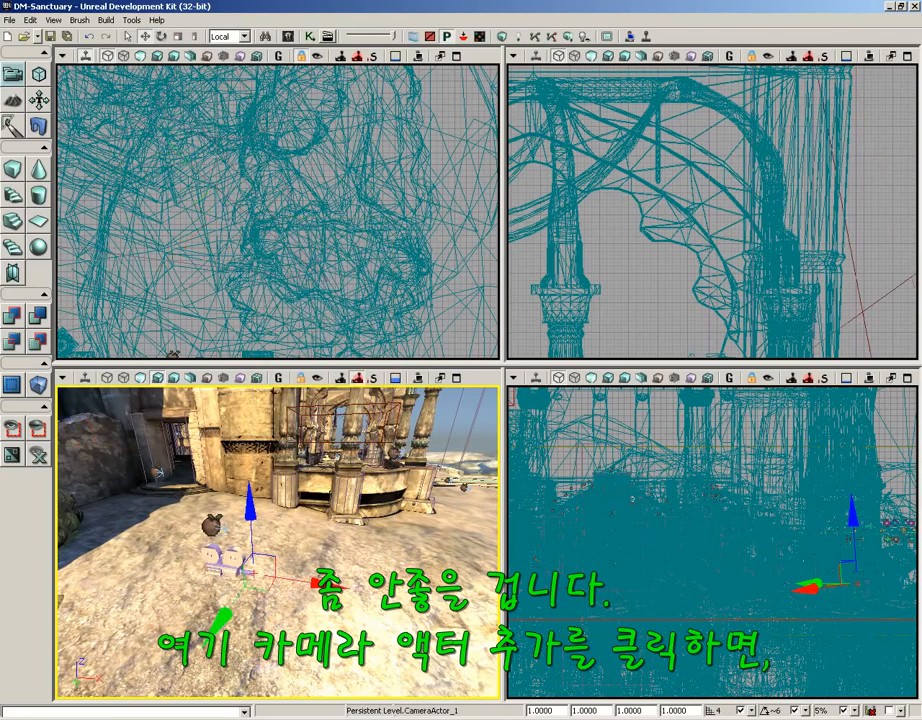
pyautogui.moveTo(262, 592); pyautogui.dragTo(324, 500)
pyautogui.press('space')
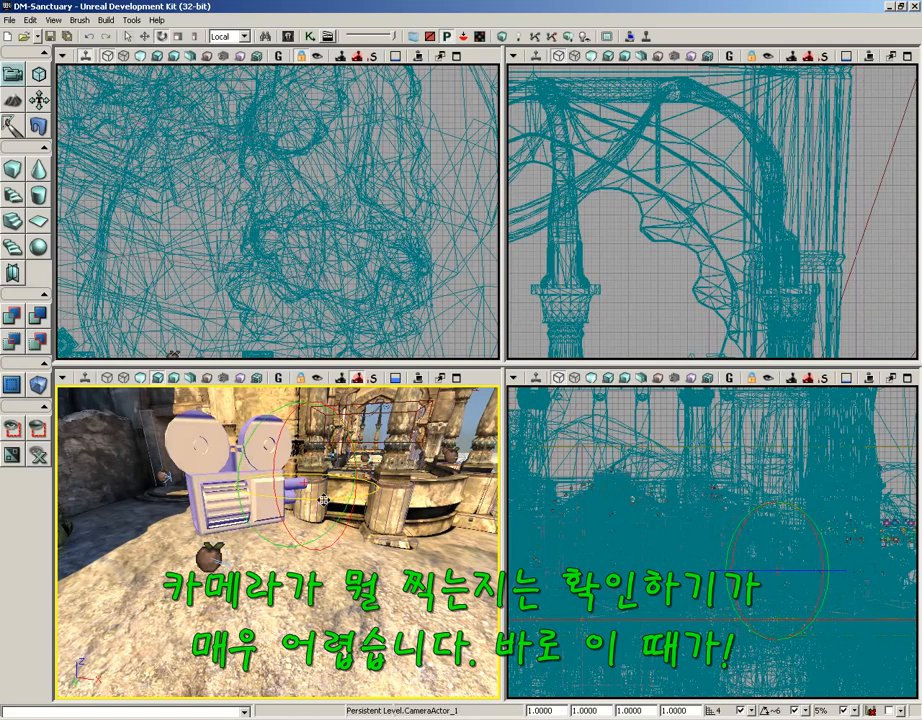
# Lock CameraActor_1 to the viewport and aim it down at the floating circular platform.
pyautogui.click(318, 378)
pyautogui.click(204, 448)
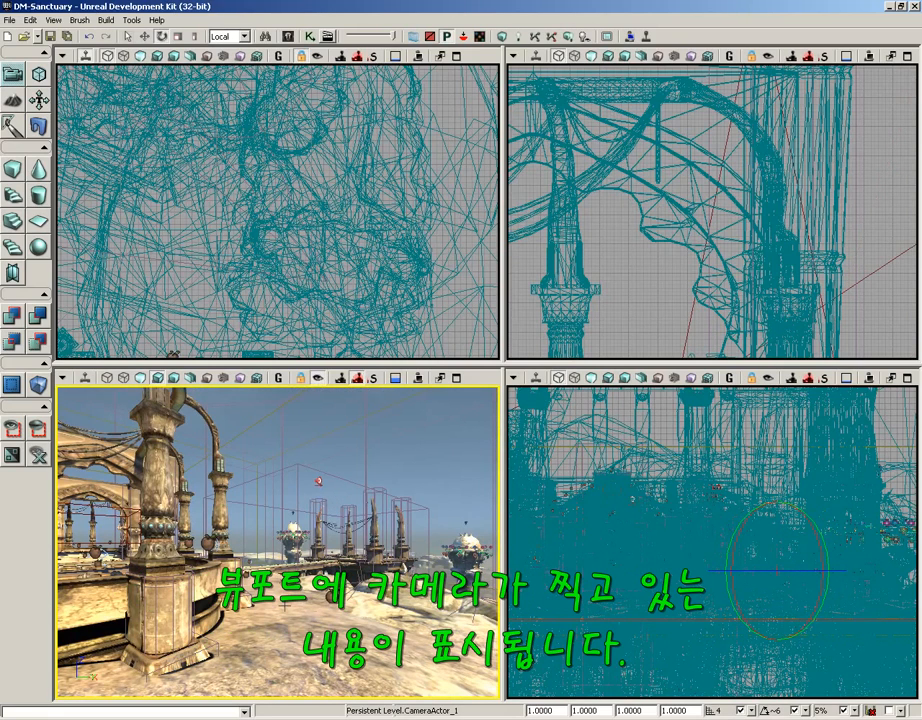
pyautogui.moveTo(285, 604); pyautogui.dragTo(103, 556, button='right')
pyautogui.moveTo(103, 556); pyautogui.dragTo(495, 384)
pyautogui.moveTo(495, 384); pyautogui.dragTo(495, 384, button='right')
pyautogui.moveTo(278, 540)
pyautogui.mouseDown(button='right')
pyautogui.moveTo(274, 552)
pyautogui.moveTo(290, 556)
pyautogui.moveTo(278, 524)
pyautogui.mouseUp(button='right')
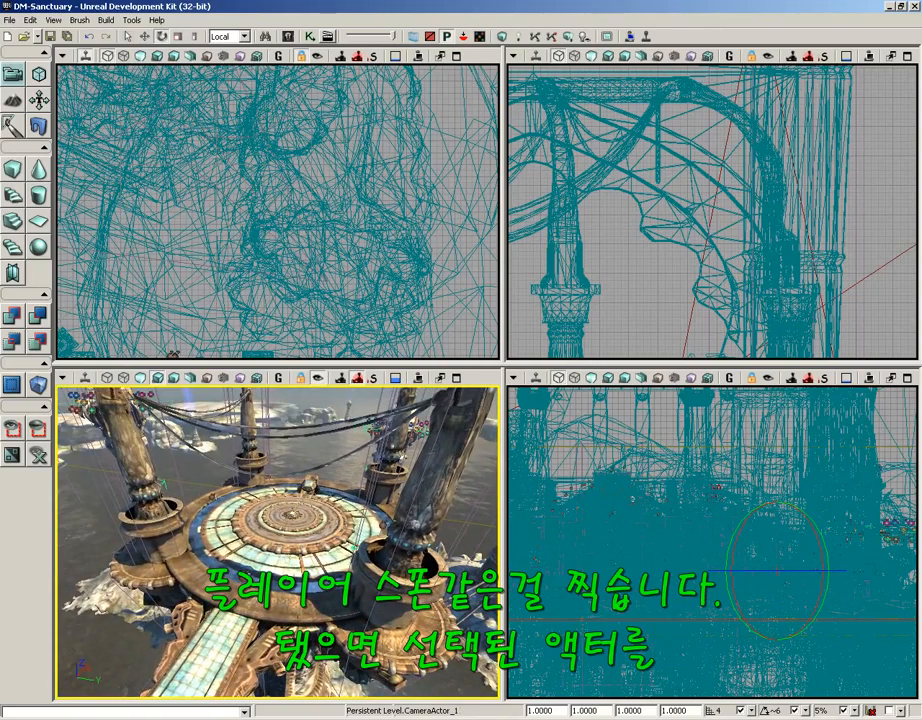
# Turn off Lock Selected Actors to Camera and back the view away to frame CameraActor_1 aimed at the platform.
pyautogui.click(317, 378)
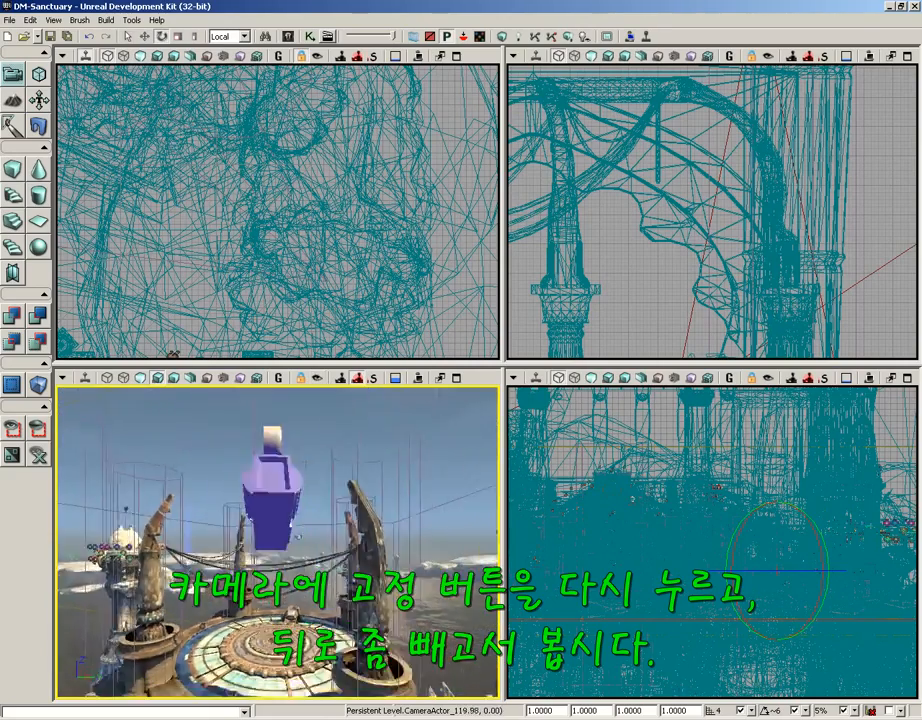
pyautogui.moveTo(278, 540); pyautogui.dragTo(304, 500)
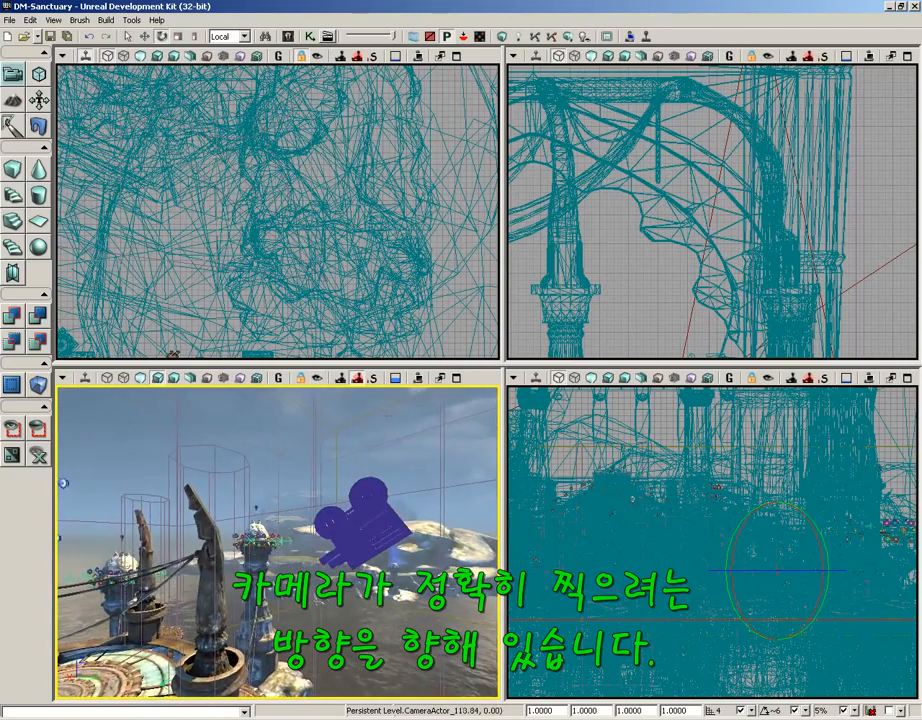
pyautogui.moveTo(306, 428); pyautogui.dragTo(347, 450, button='right')
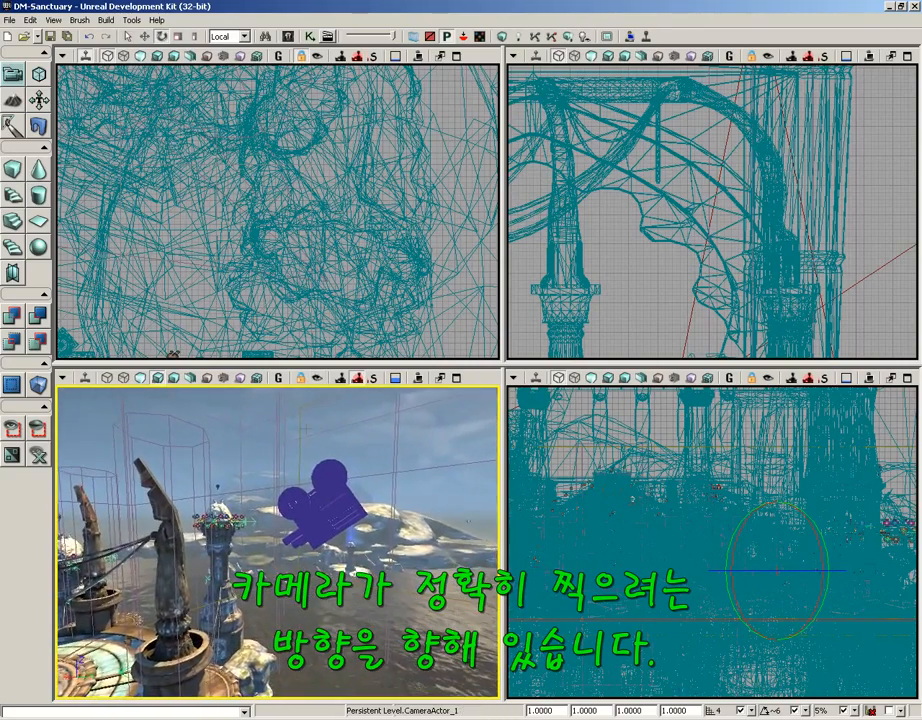